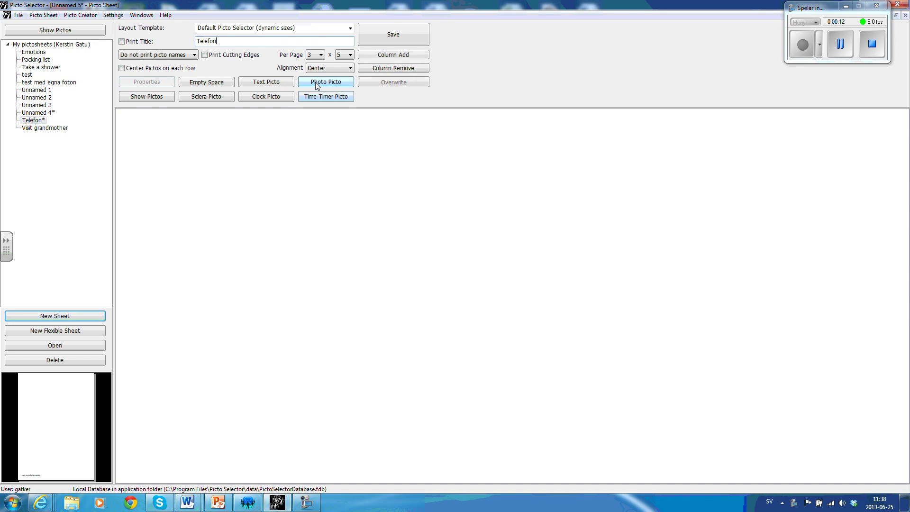
Add a photo picto of the curly-haired woman with glasses from the Bilder folder.
left_click(316, 83)
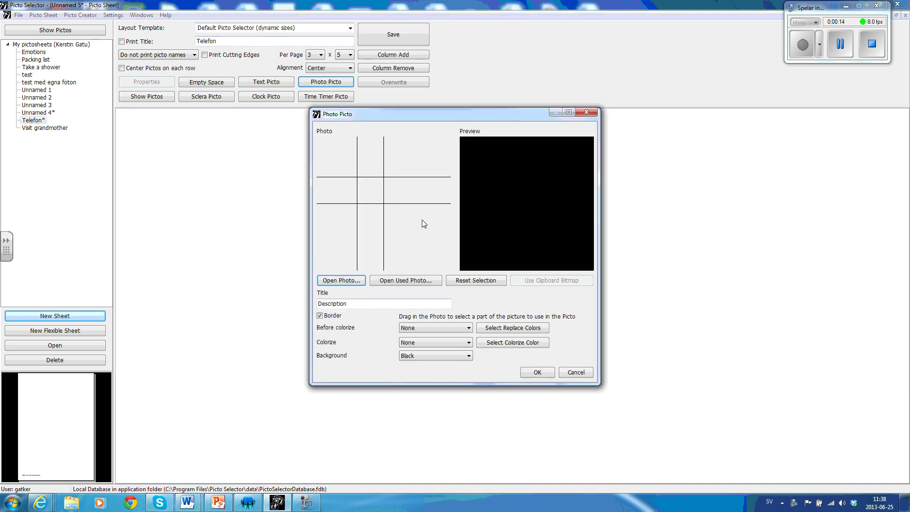
left_click(355, 281)
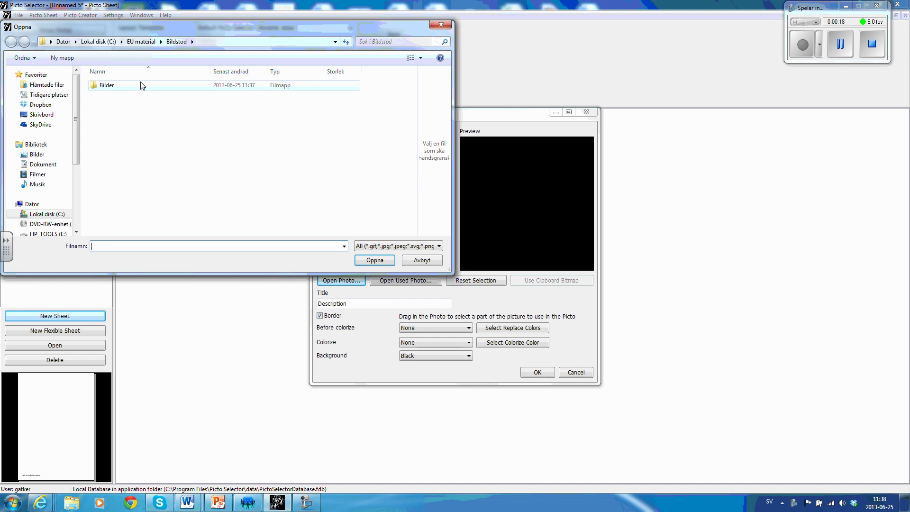
double_click(107, 86)
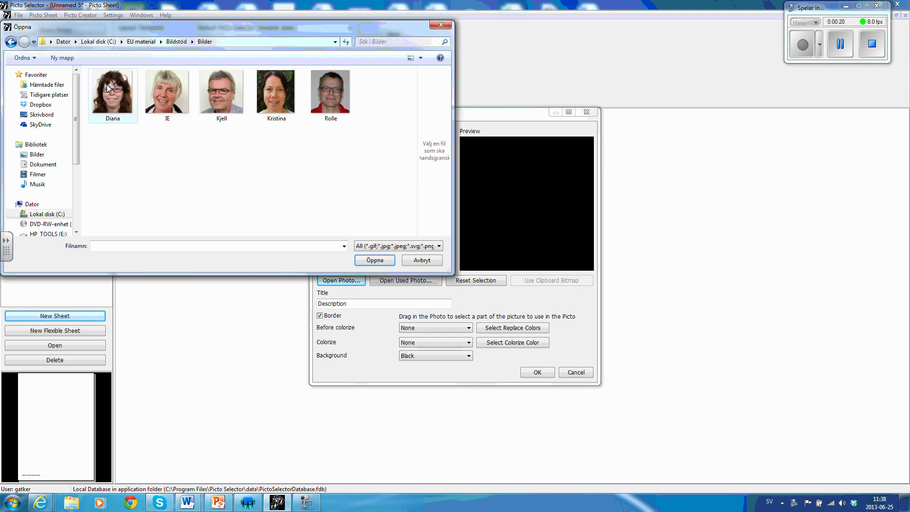
left_click(107, 95)
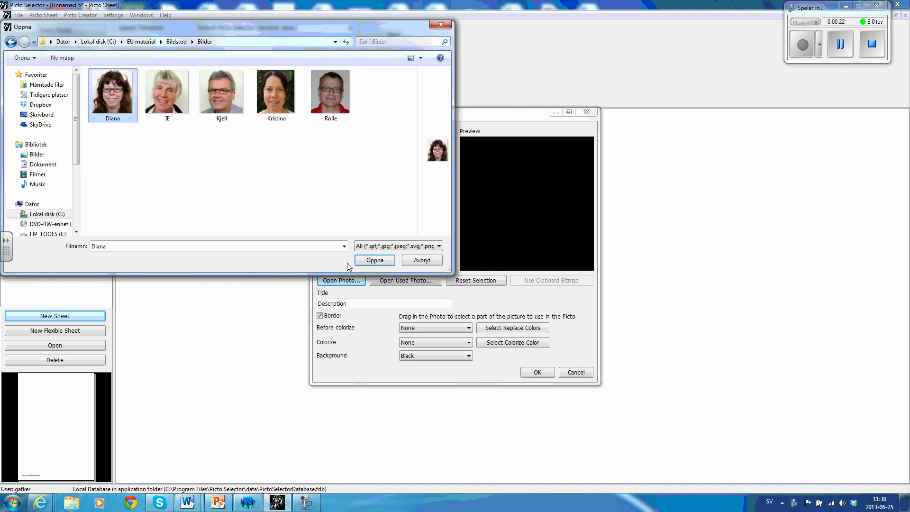
left_click(375, 261)
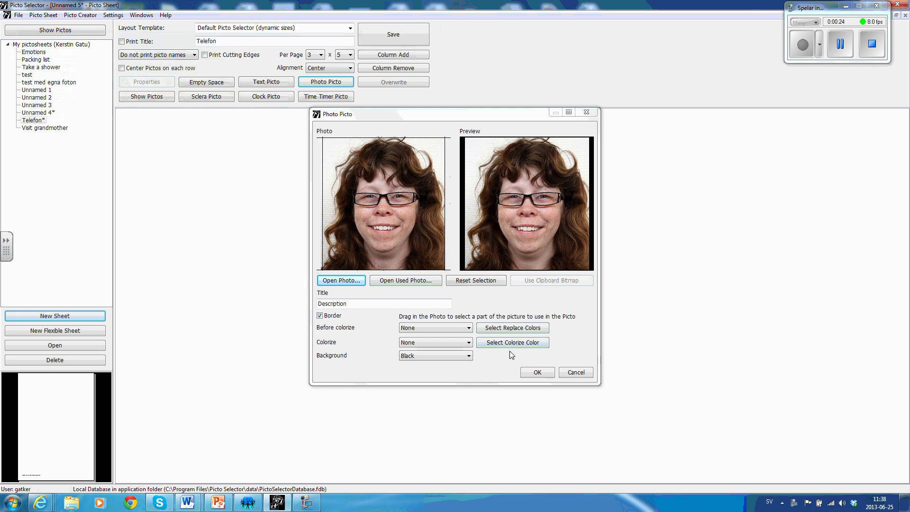
left_click(535, 372)
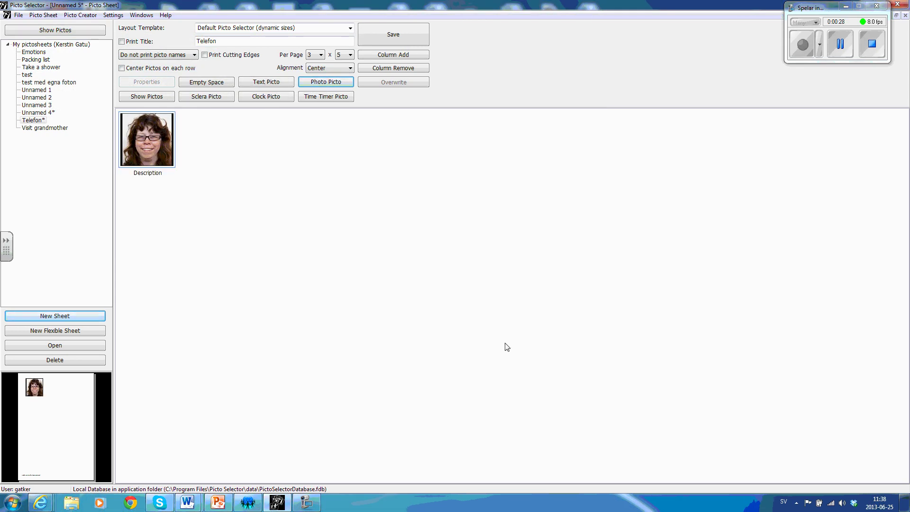
Change the Per Page columns from 3 to 2 for a 2 x 5 layout.
left_click(321, 55)
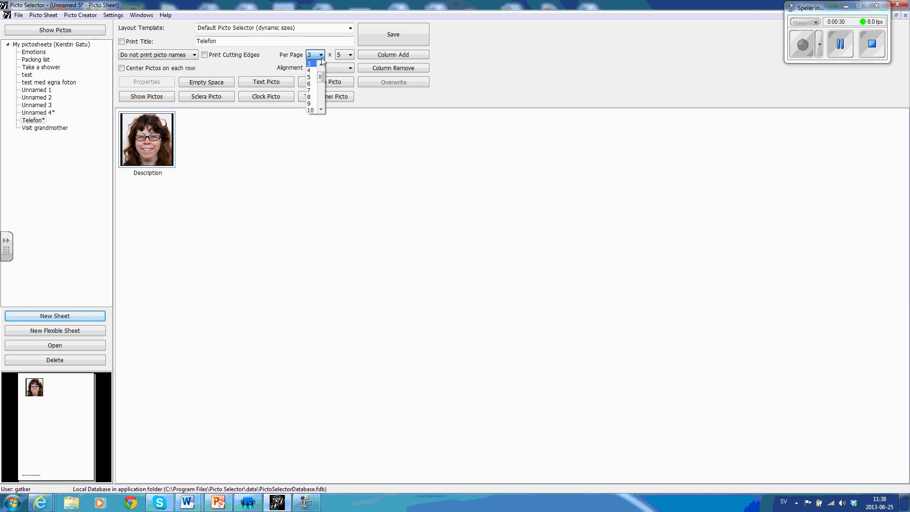
left_click(320, 63)
left_click(315, 64)
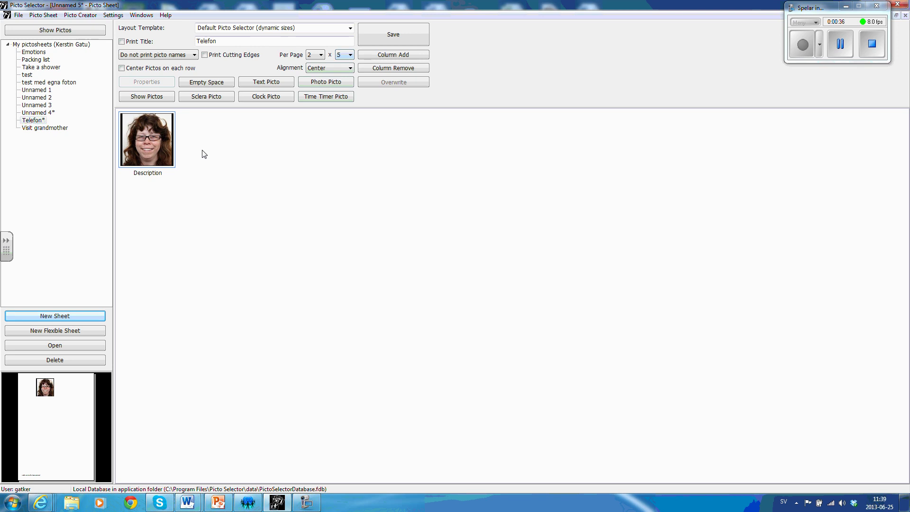
Start a text picto containing the first person's name and phone number.
left_click(262, 82)
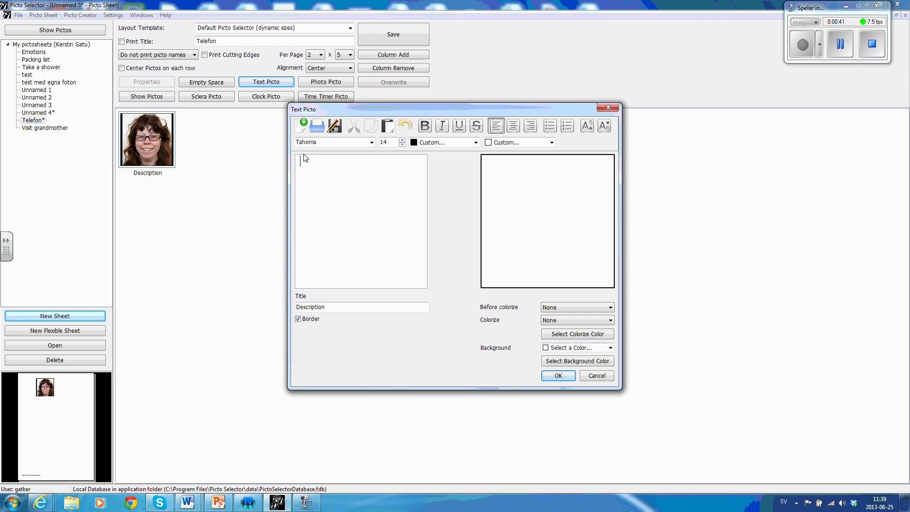
type("Diana")
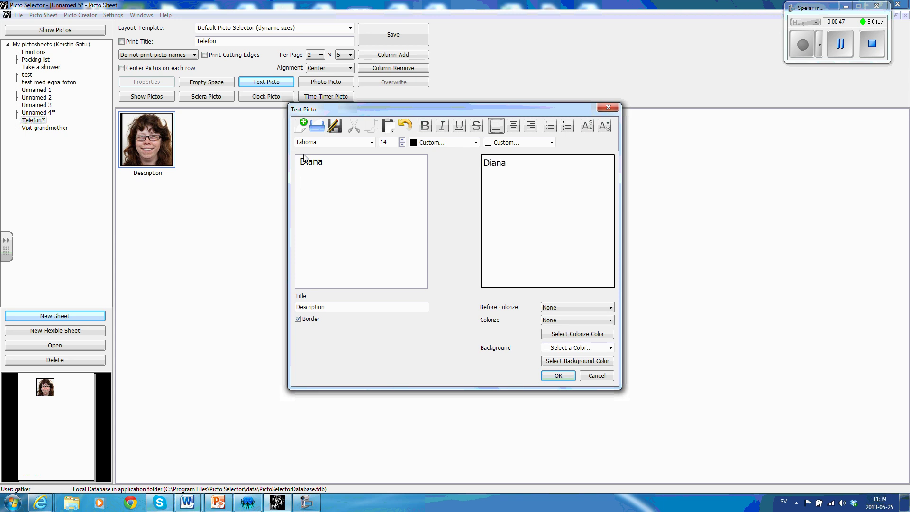
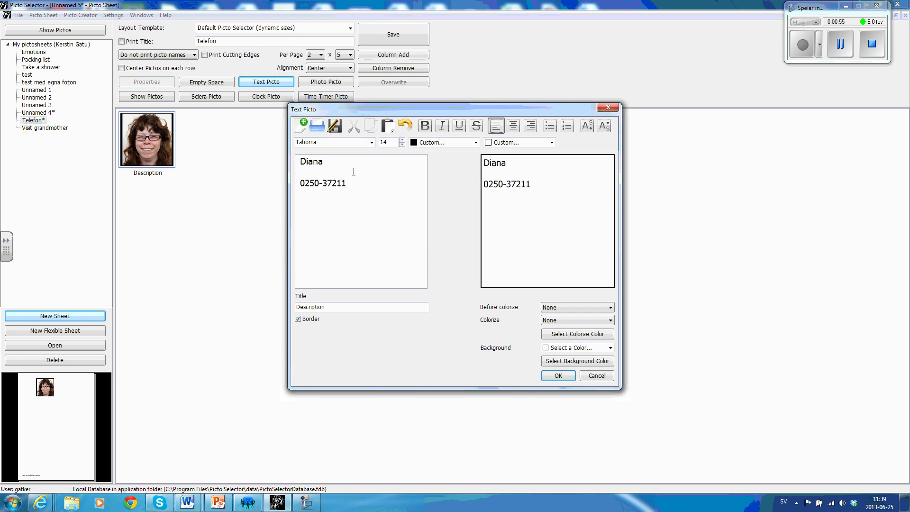
Select all the text, raise its font size to 36, and add the picto.
left_click_drag(346, 184, 301, 162)
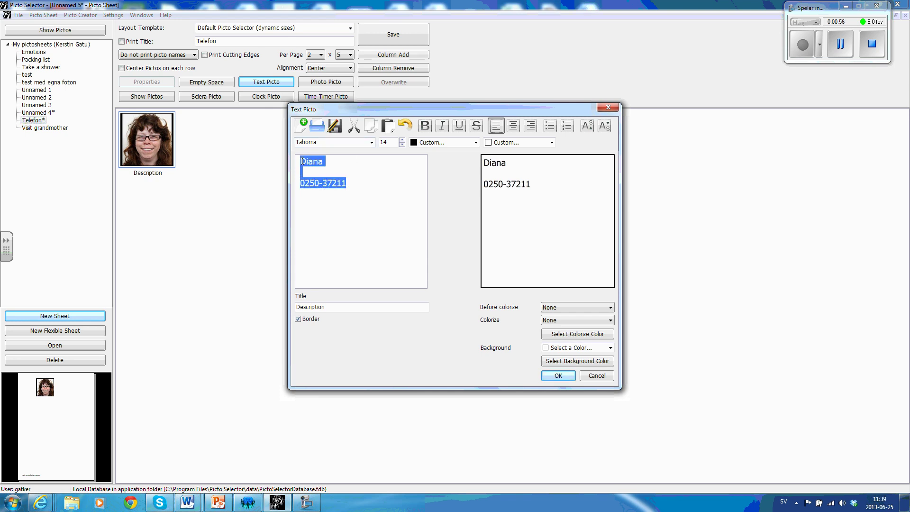
left_click(402, 141)
left_click(402, 140)
left_click(402, 140)
left_click(402, 140)
left_click(402, 140)
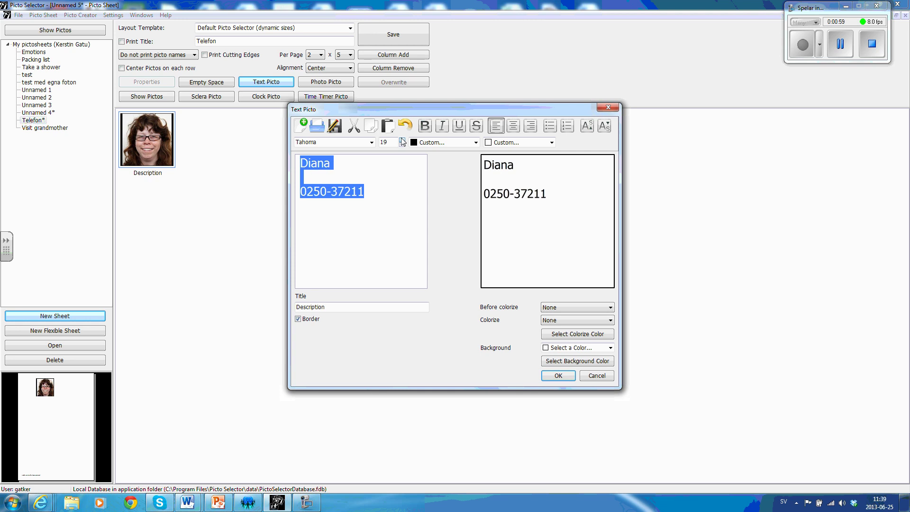
left_click(402, 140)
left_click(402, 140)
left_click(402, 140)
left_click(402, 141)
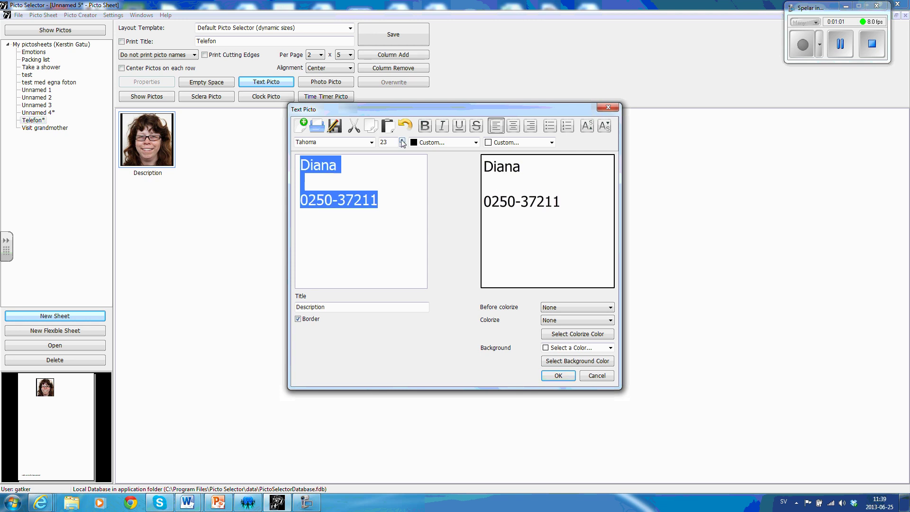
left_click(402, 140)
left_click(402, 141)
left_click(402, 141)
left_click(401, 140)
left_click(402, 140)
left_click(402, 140)
left_click(402, 140)
left_click(402, 141)
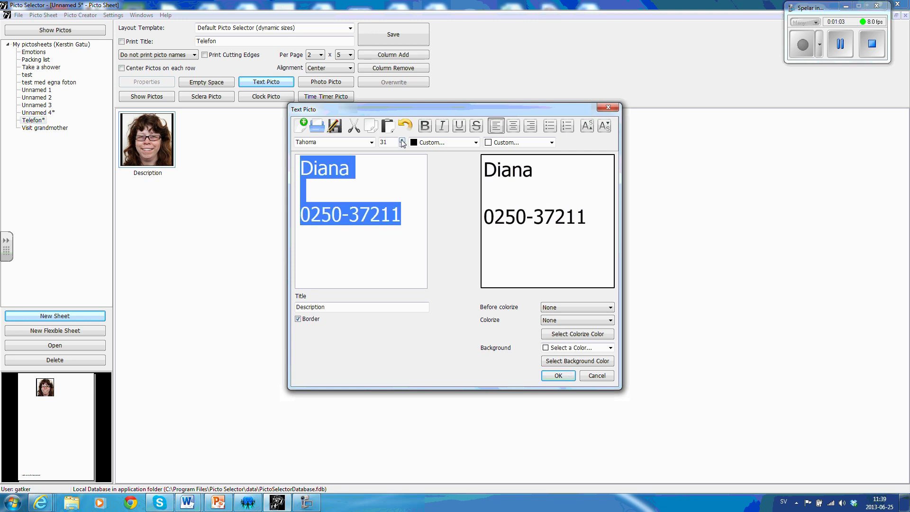
left_click(402, 140)
left_click(402, 140)
left_click(402, 141)
left_click(402, 140)
left_click(402, 141)
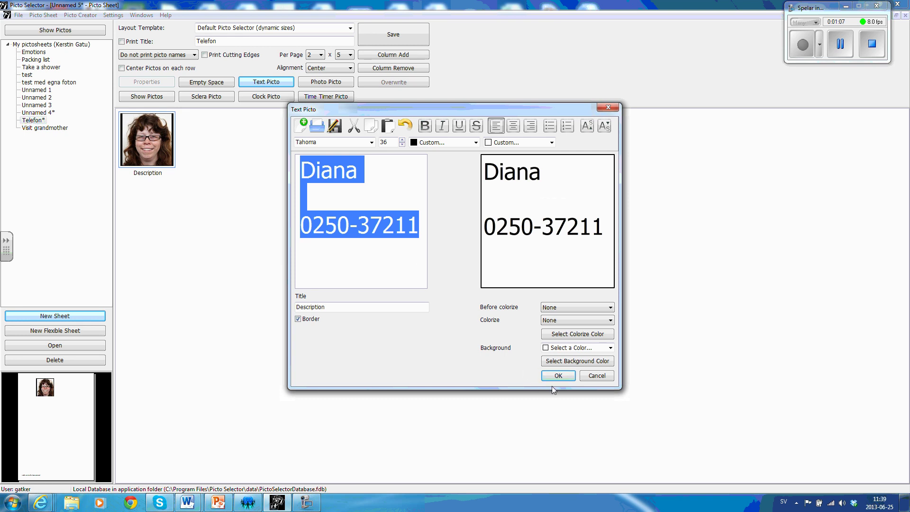
left_click(559, 375)
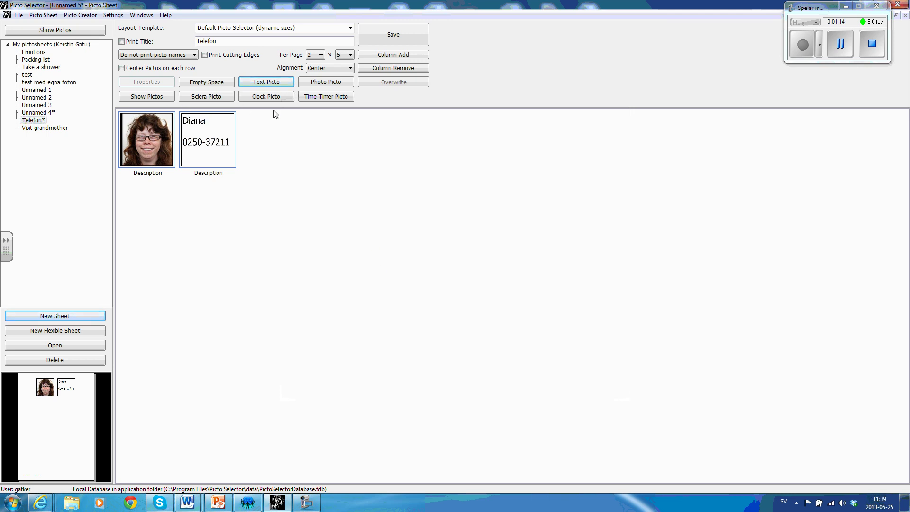
Add the blonde woman's portrait as a photo picto starting the second row.
left_click(319, 85)
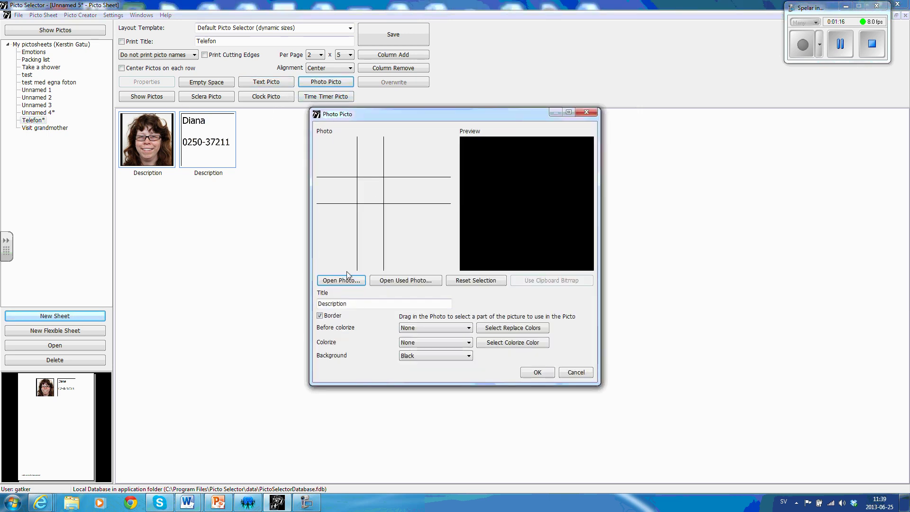
left_click(341, 280)
left_click(165, 97)
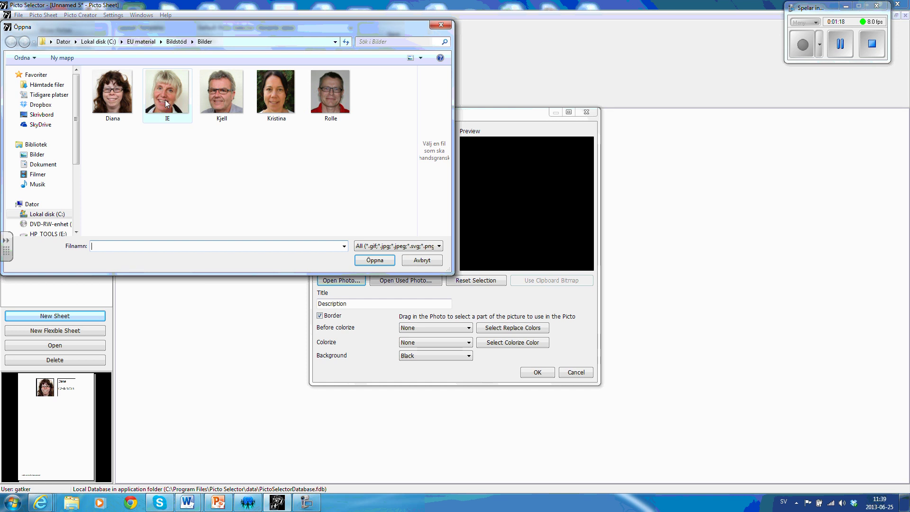
left_click(374, 261)
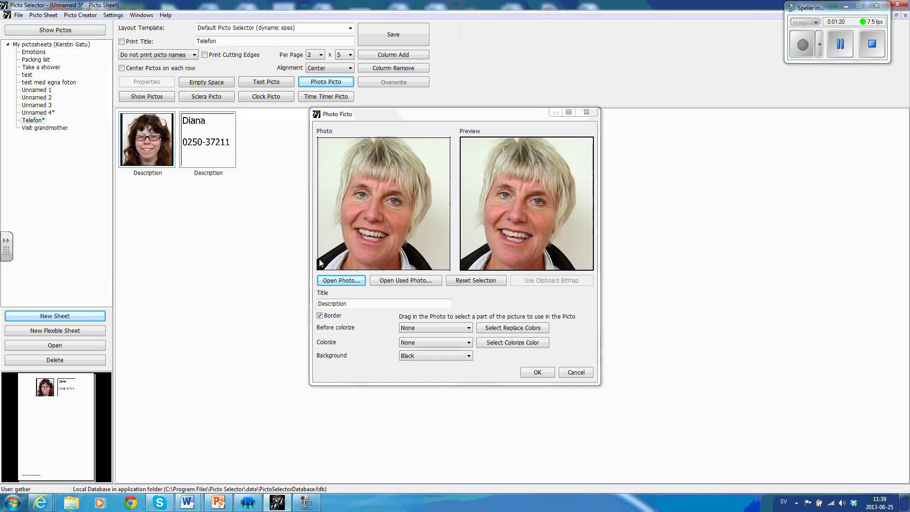
left_click(536, 372)
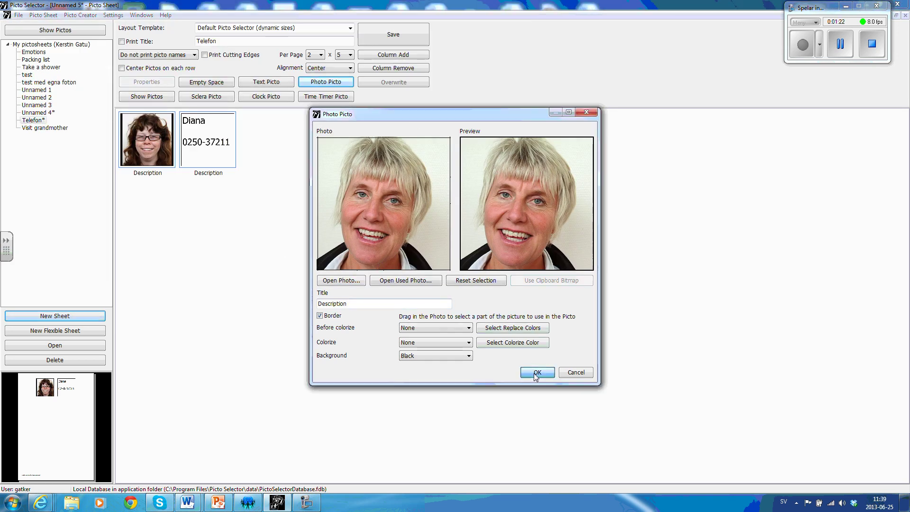
Start a text picto with the second person's name and phone number.
left_click(266, 82)
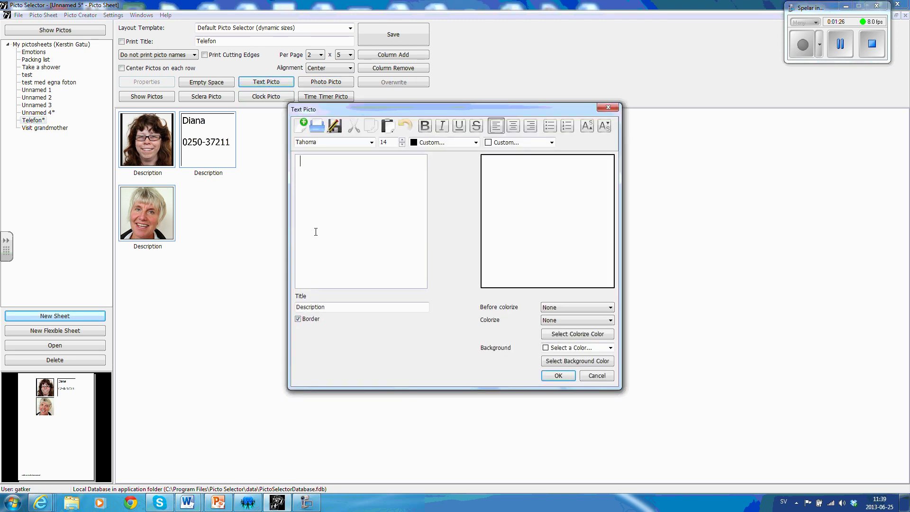
type("Ingrid")
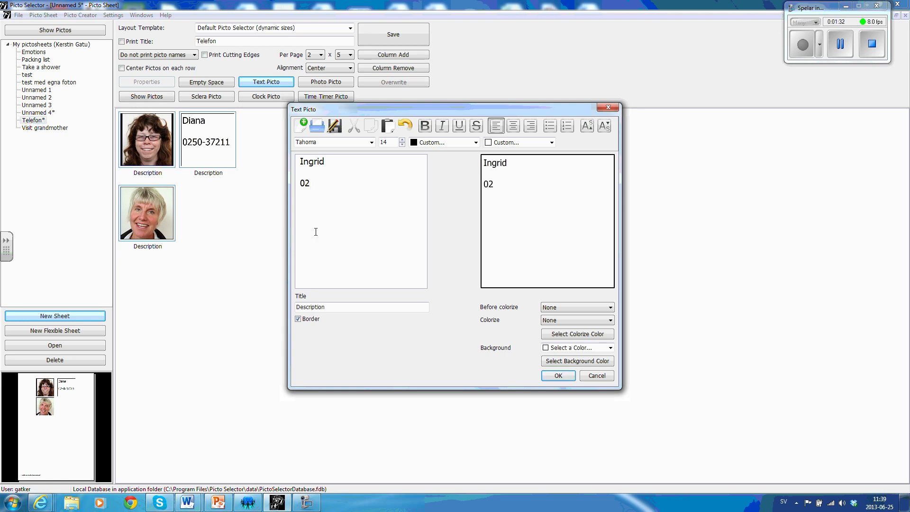
Enlarge the text to size 37 and add the picto beside the blonde portrait.
left_click(402, 141)
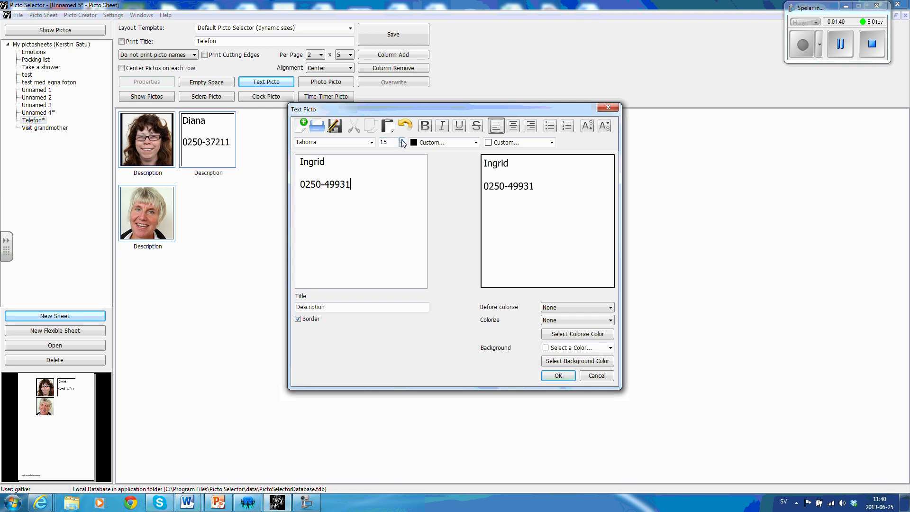
left_click(402, 140)
left_click(402, 141)
left_click(402, 140)
left_click(402, 140)
left_click(402, 141)
left_click(402, 140)
left_click(402, 140)
left_click(402, 140)
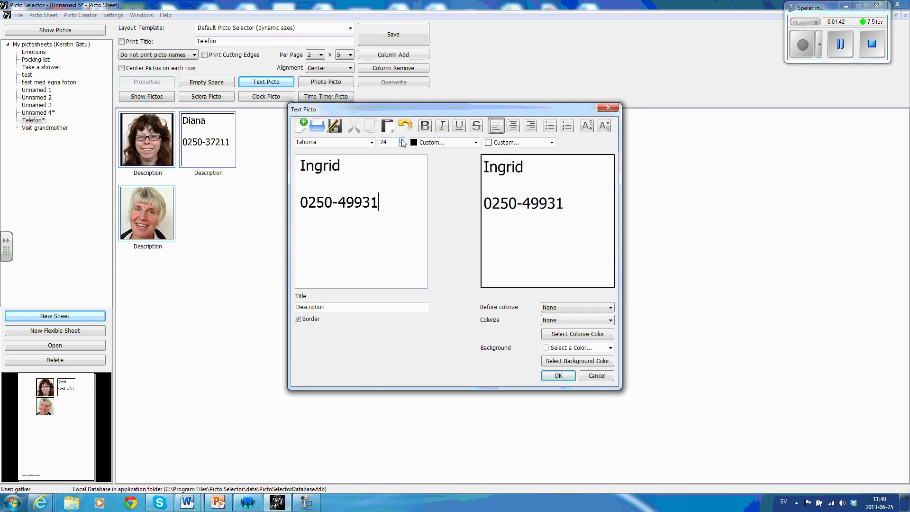
left_click(402, 140)
left_click(402, 141)
left_click(402, 141)
left_click(402, 141)
left_click(402, 141)
left_click(402, 141)
left_click(402, 141)
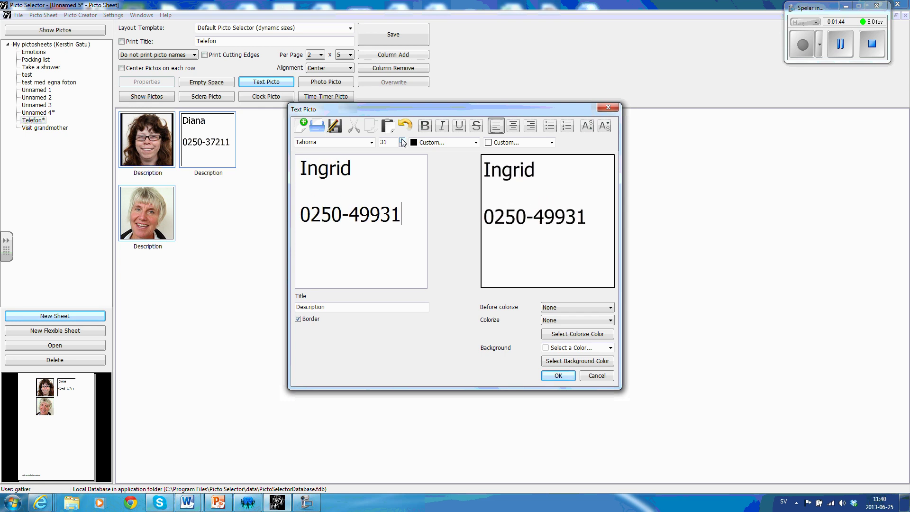
left_click(402, 141)
left_click(402, 141)
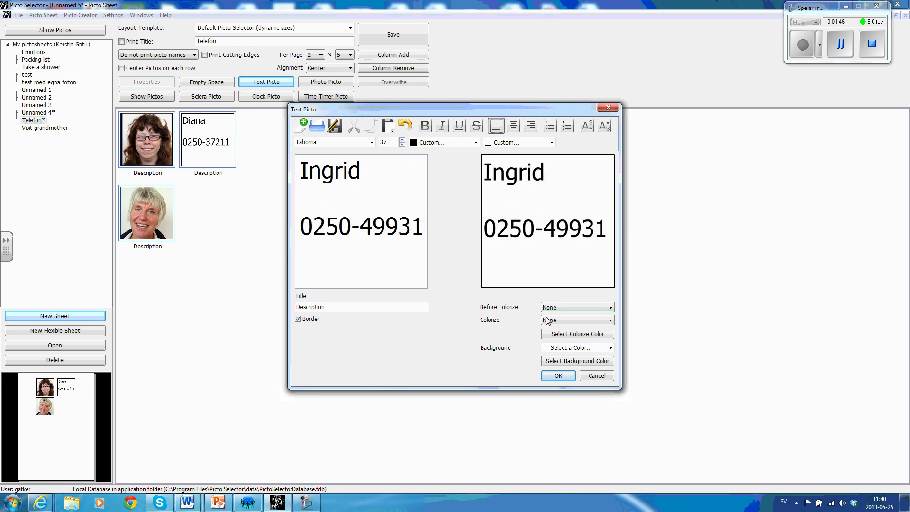
left_click(559, 378)
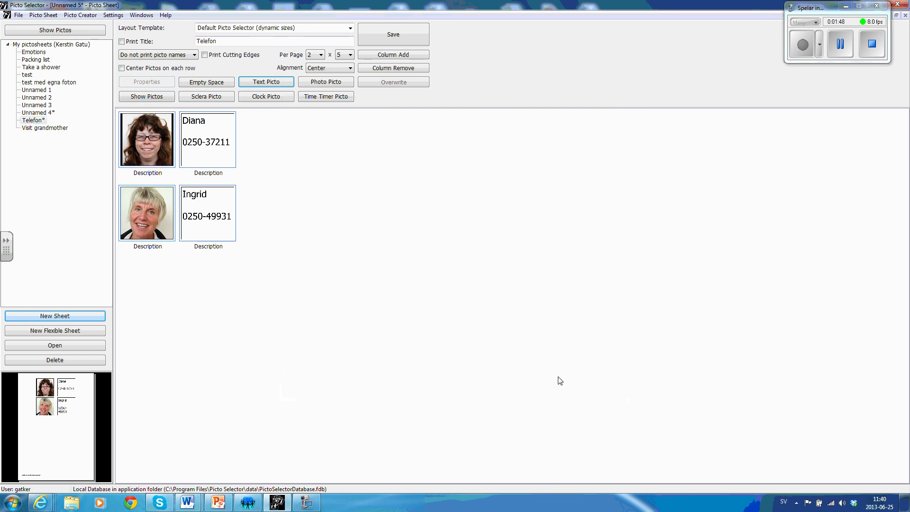
left_click(326, 82)
Load the grey-haired man's portrait into a photo picto and add it as row three.
left_click(342, 281)
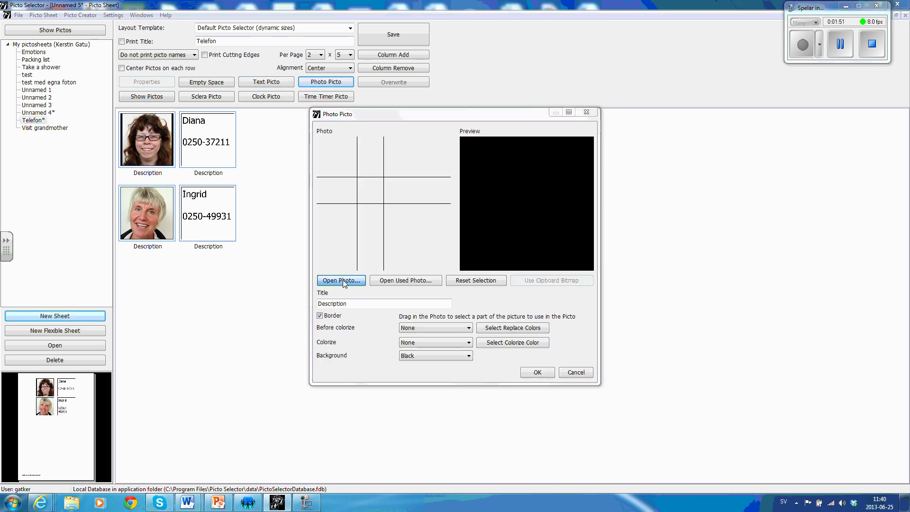
left_click(218, 100)
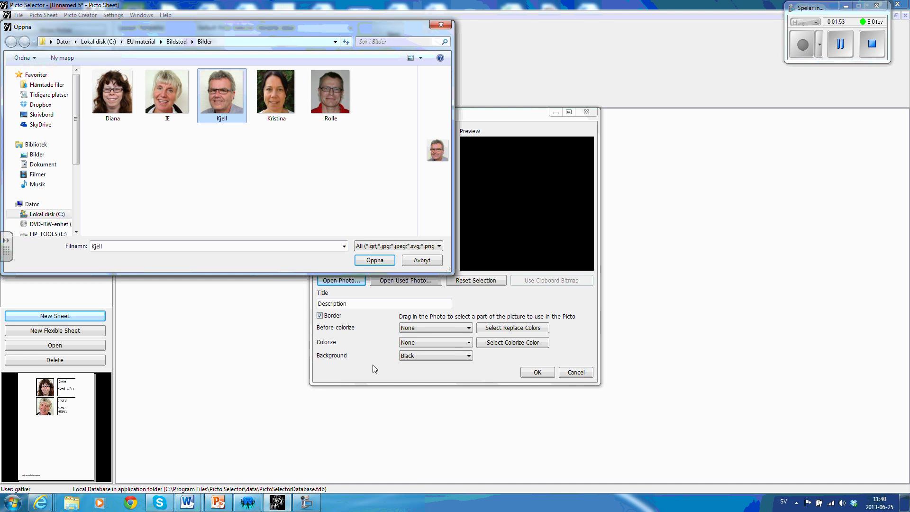
left_click(389, 261)
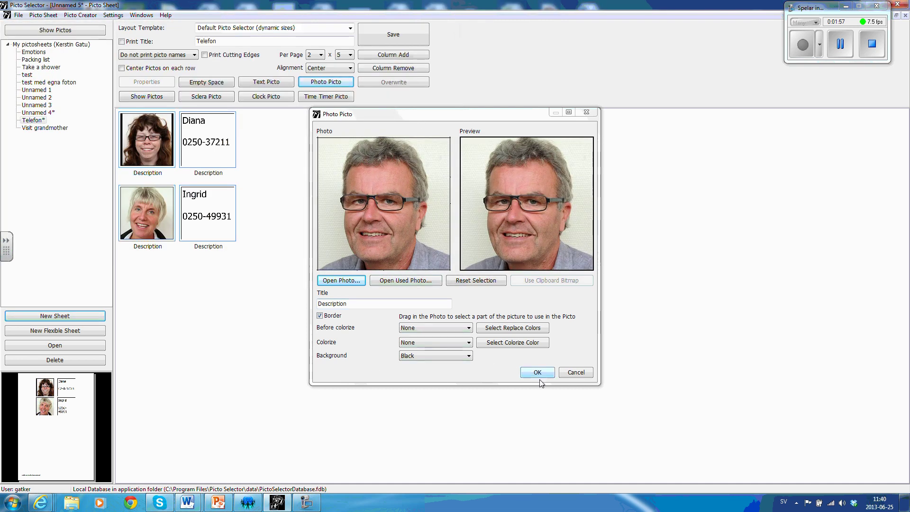
left_click(539, 372)
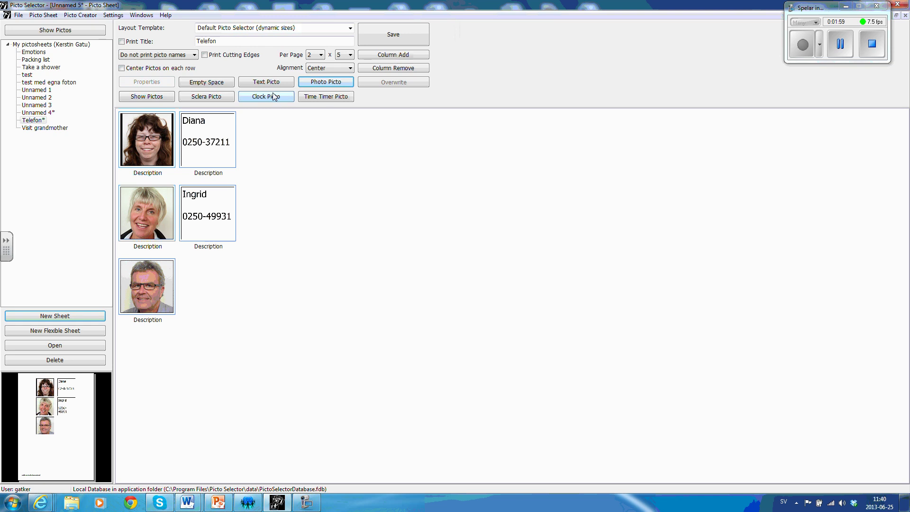
Add a text picto with the man's name and phone number.
left_click(268, 83)
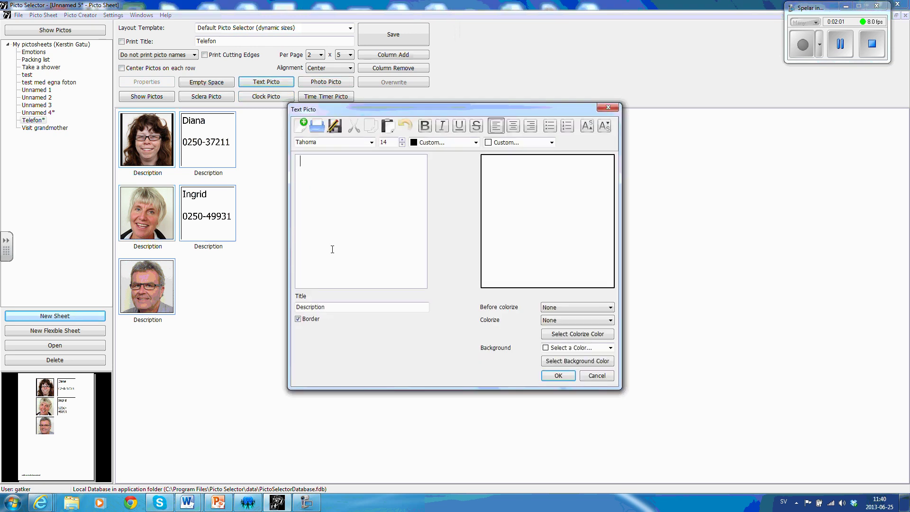
type("Kjell")
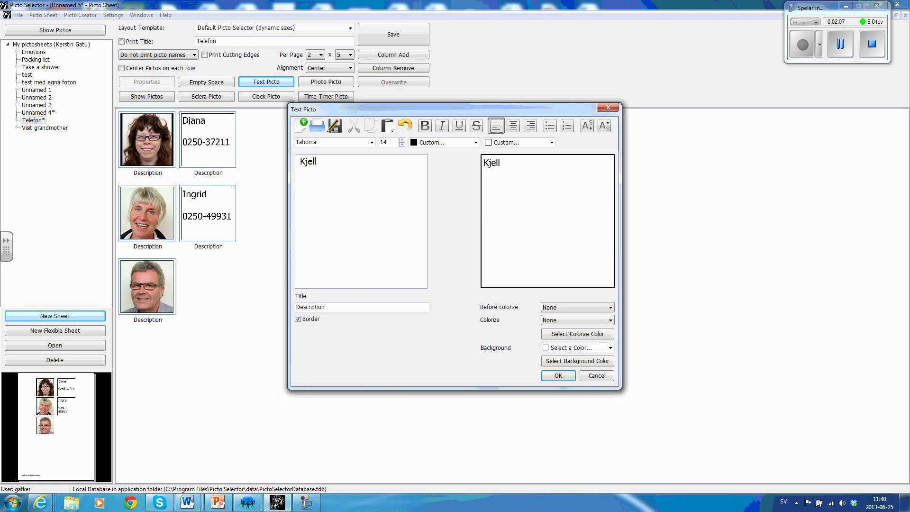
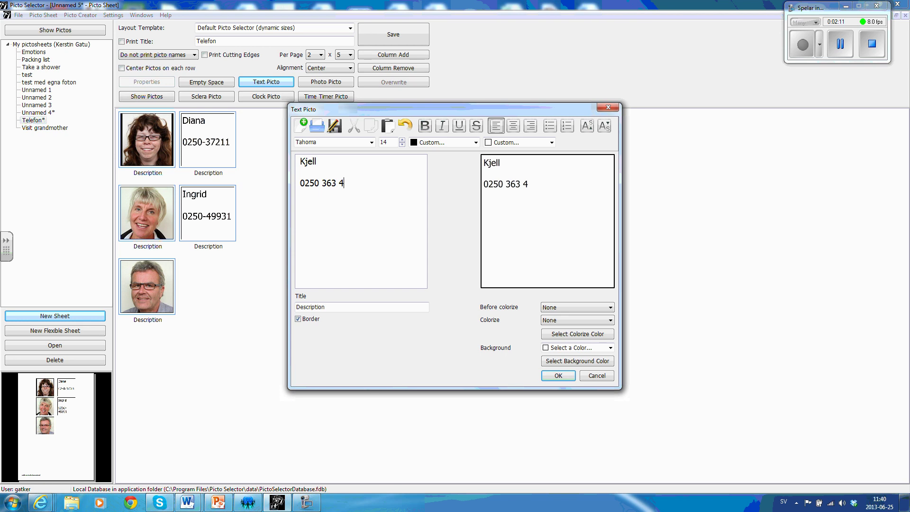
left_click(558, 376)
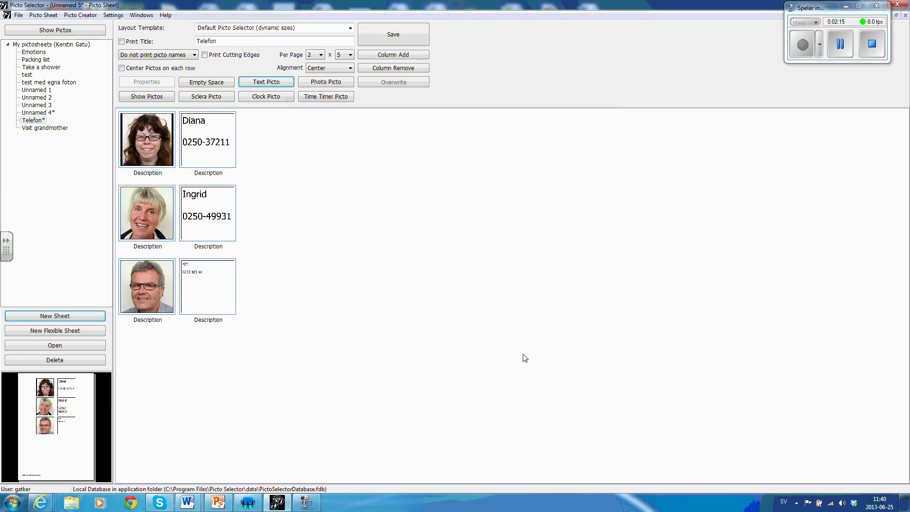
Reopen the man's text picto, select all its text, and enlarge the font.
double_click(211, 286)
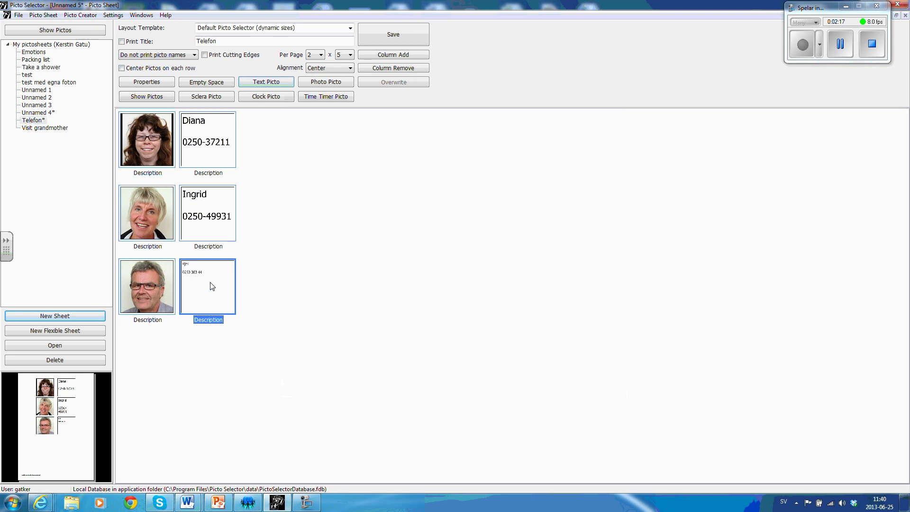
left_click_drag(369, 185, 300, 159)
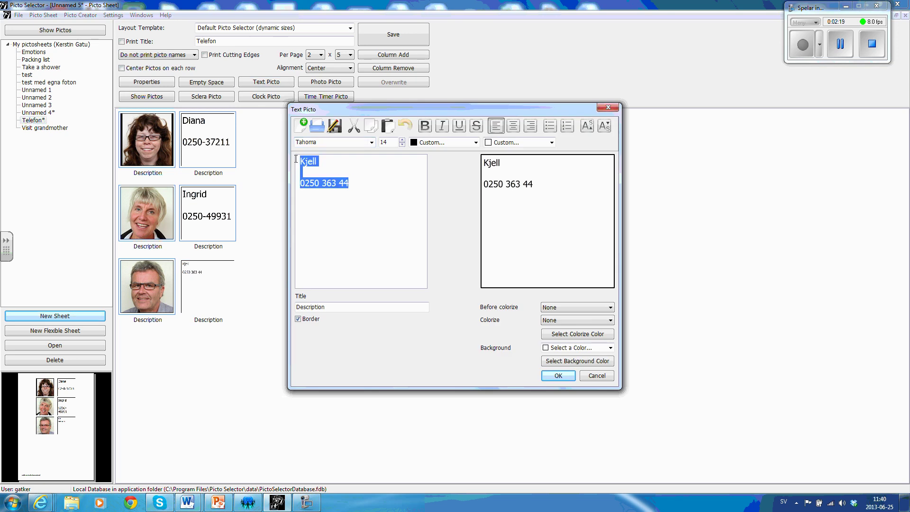
left_click(402, 140)
left_click(402, 140)
left_click(401, 140)
left_click(402, 140)
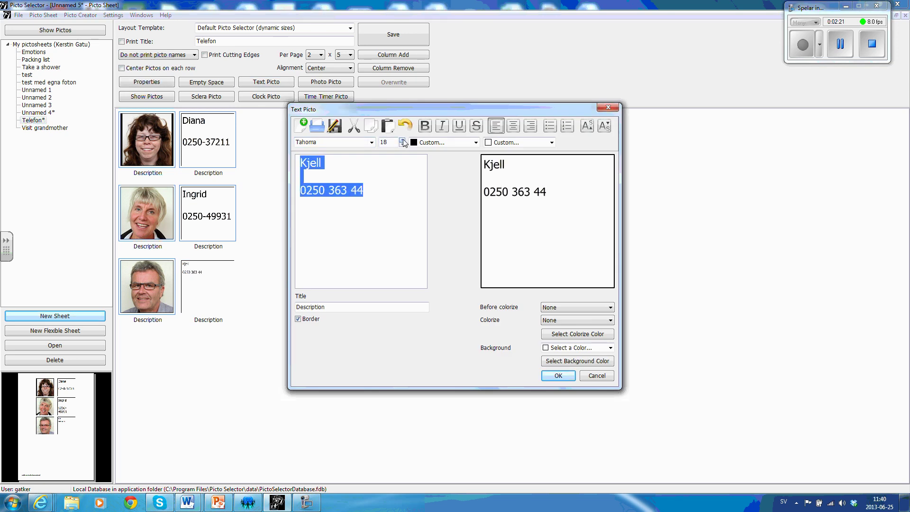
left_click(402, 140)
left_click(402, 140)
left_click(402, 139)
left_click(402, 140)
left_click(402, 140)
left_click(402, 140)
left_click(403, 140)
left_click(403, 141)
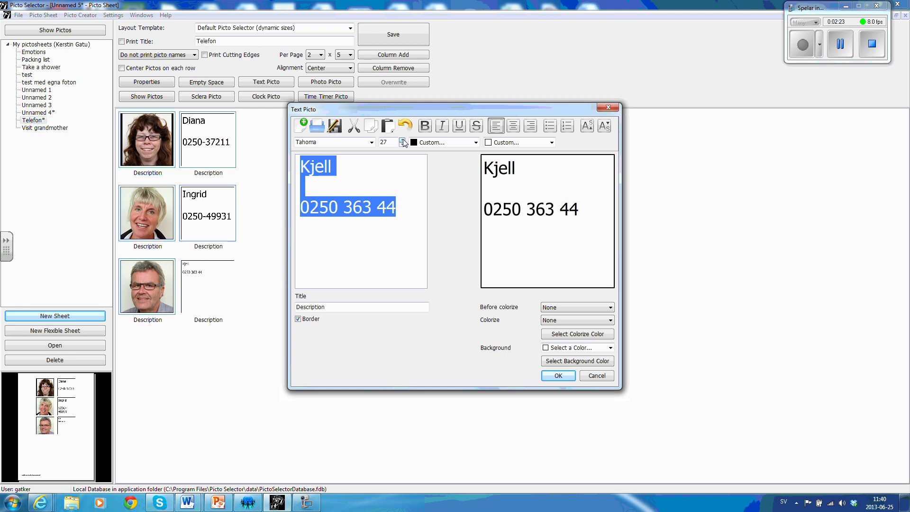
left_click(403, 141)
left_click(402, 141)
left_click(403, 140)
left_click(402, 141)
left_click(402, 140)
left_click(403, 140)
left_click(403, 141)
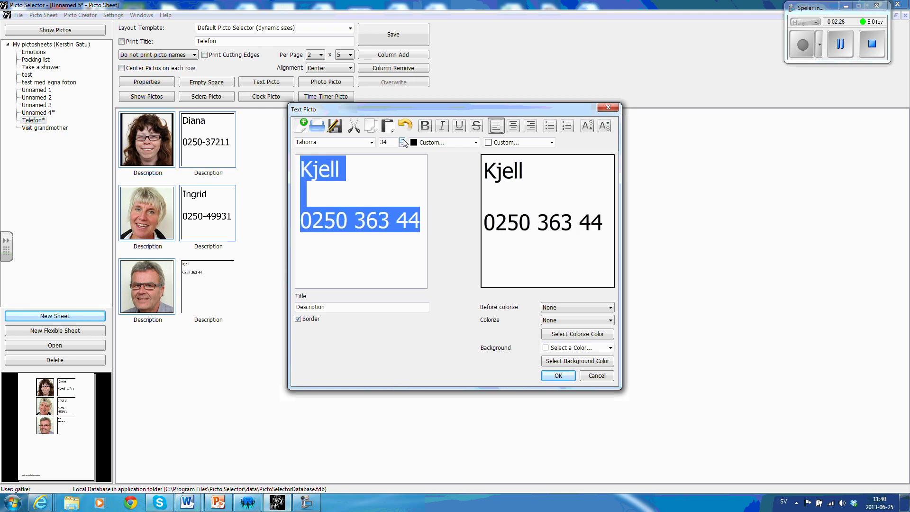
left_click(558, 376)
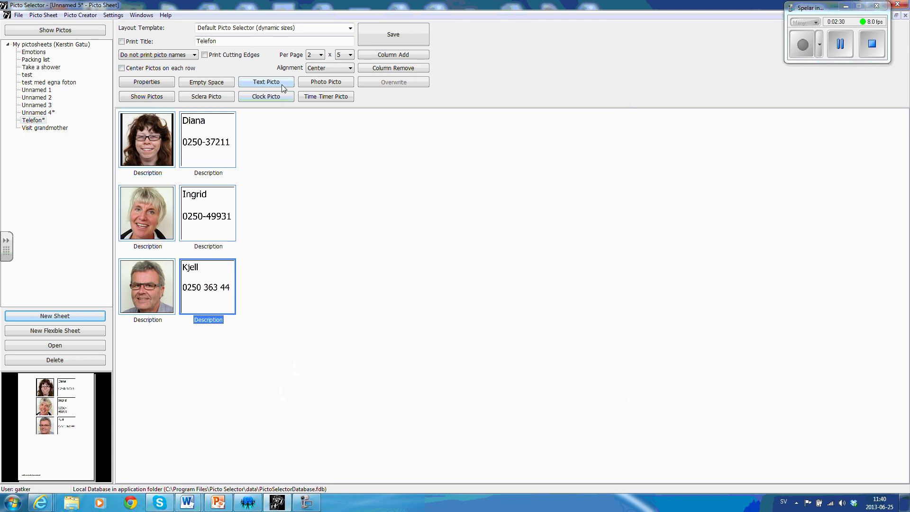
Add the dark-haired woman's portrait as a photo picto in the fourth row.
left_click(326, 82)
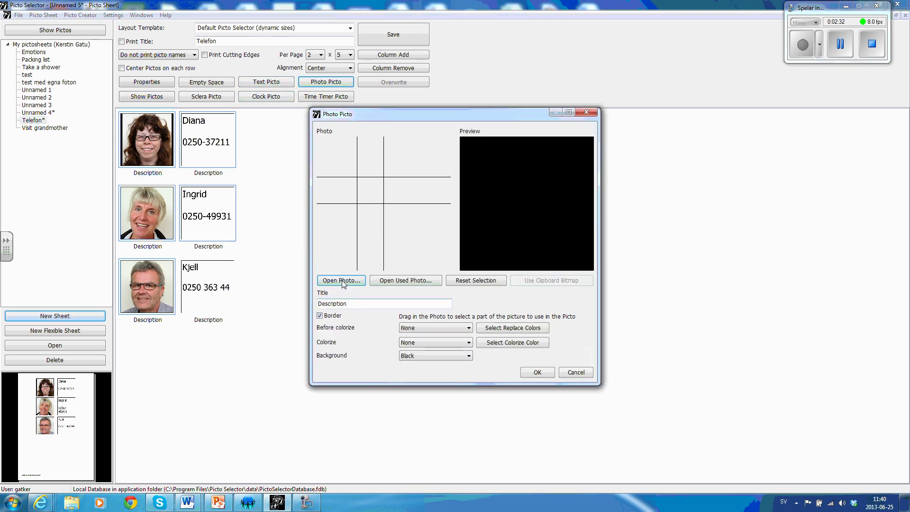
left_click(342, 280)
left_click(281, 109)
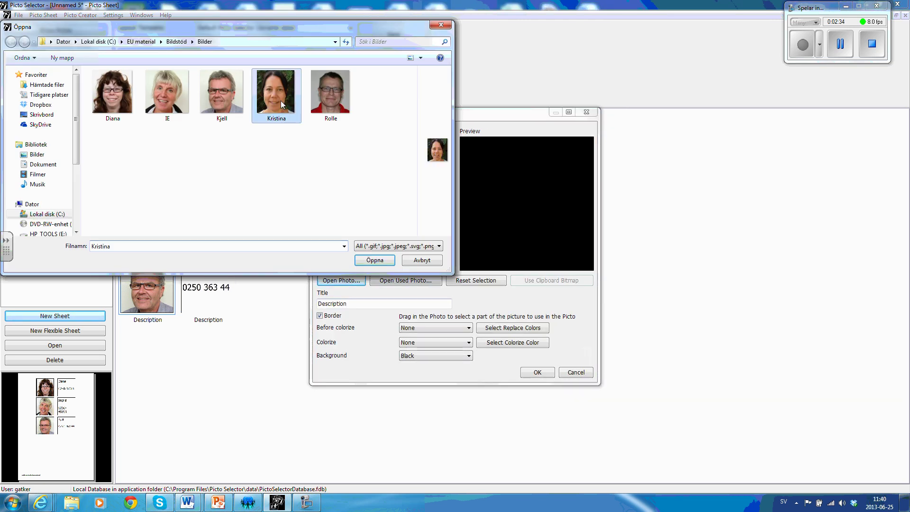
left_click(383, 260)
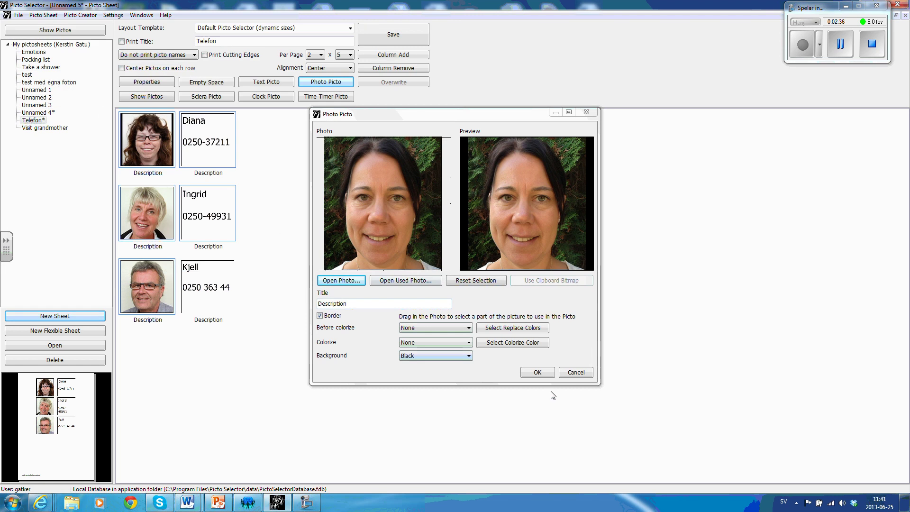
left_click(546, 375)
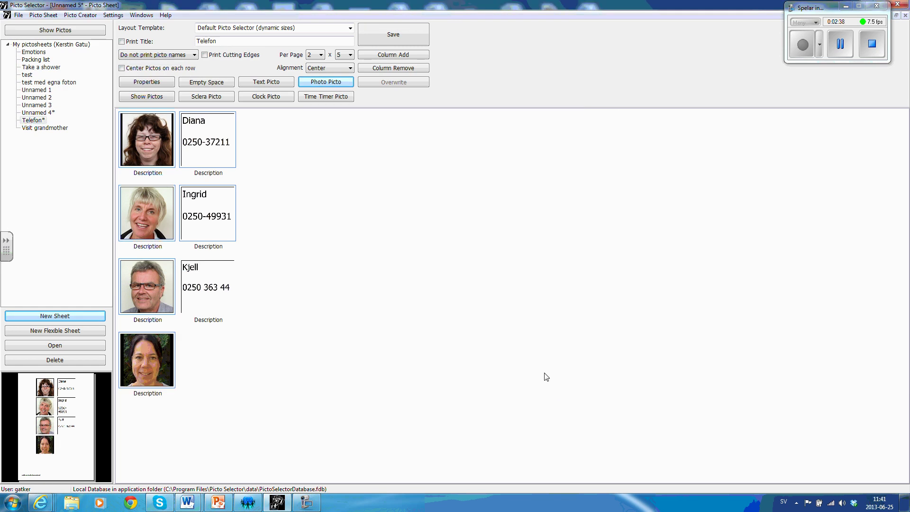
left_click(267, 82)
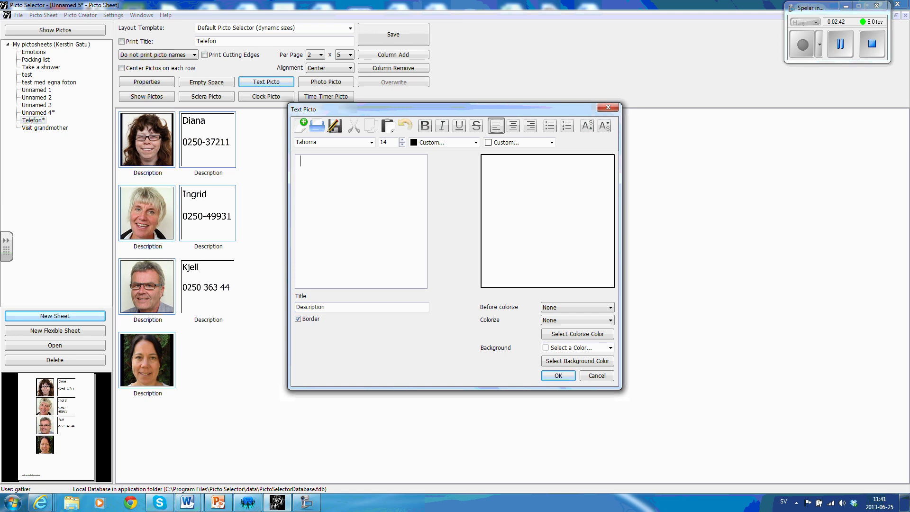
Enter the woman's name and phone number, raise the font to 37, and add the picto.
type("Kristina  ")
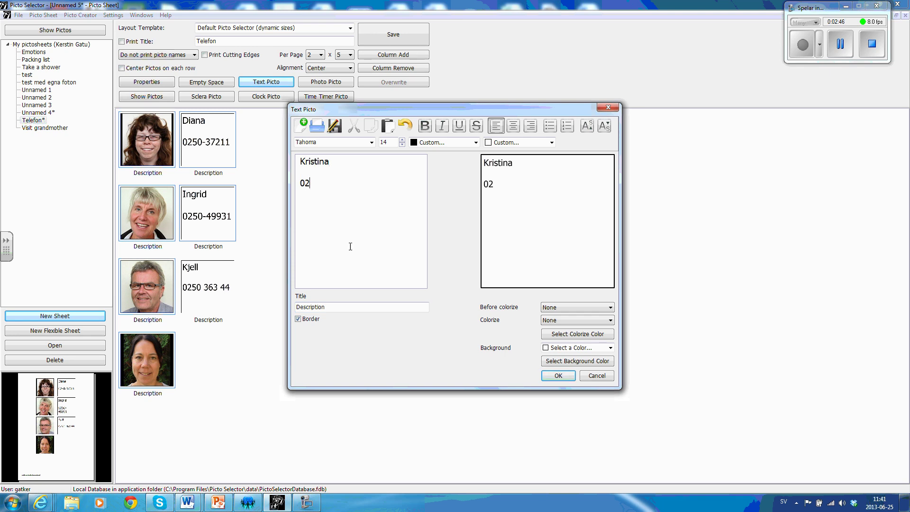
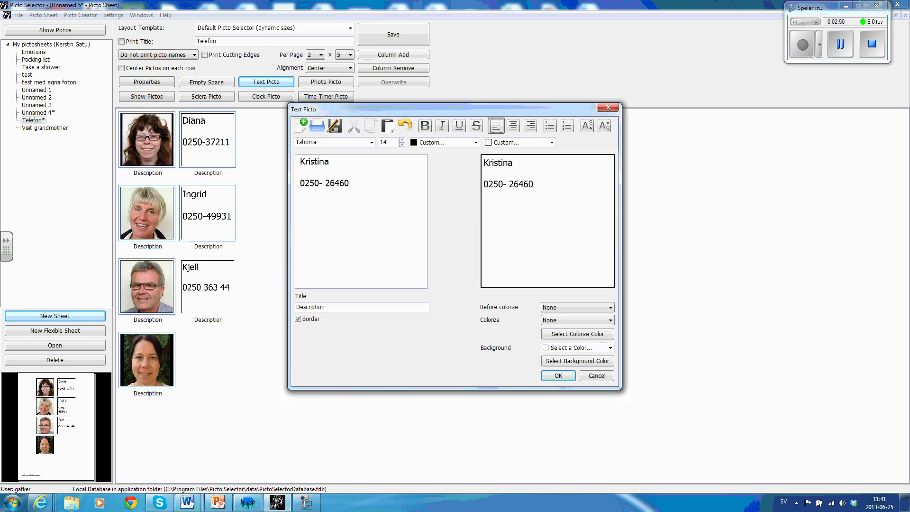
left_click(402, 141)
left_click(402, 141)
left_click(402, 140)
left_click(402, 141)
left_click(402, 141)
left_click(402, 141)
left_click(402, 141)
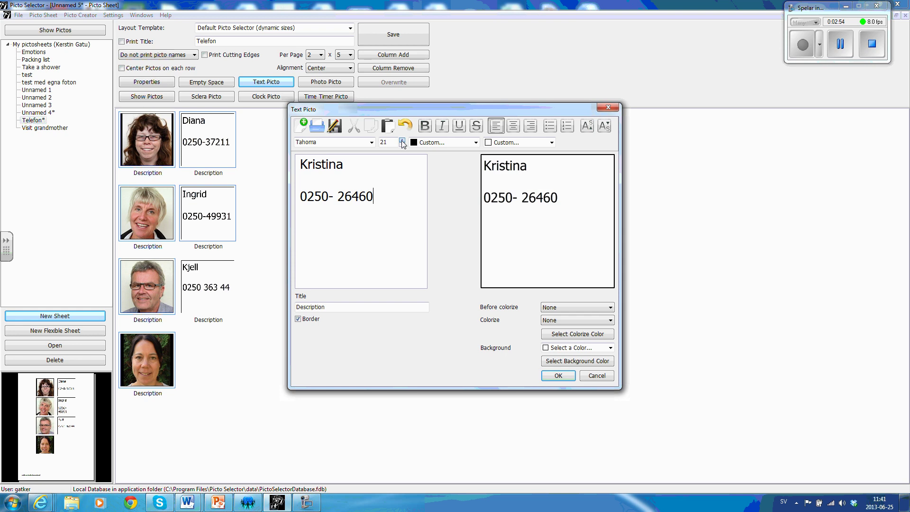
left_click(402, 141)
left_click(401, 141)
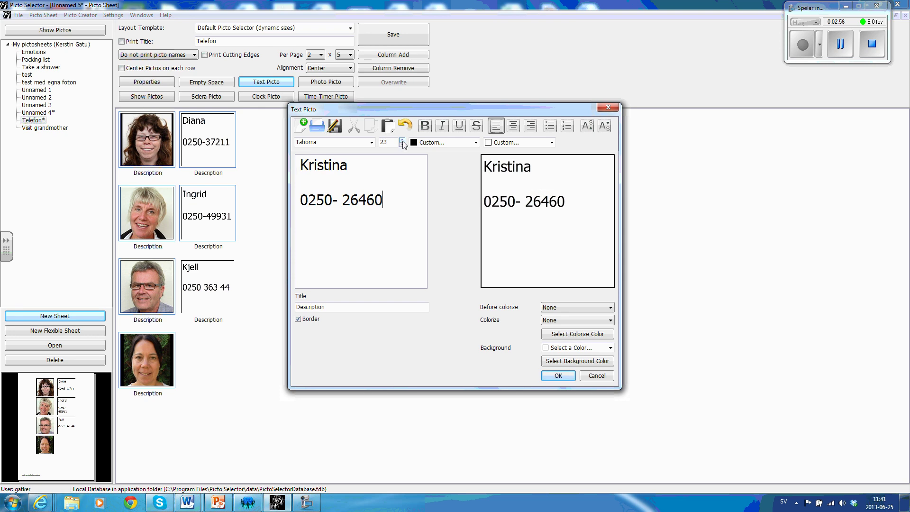
left_click(402, 141)
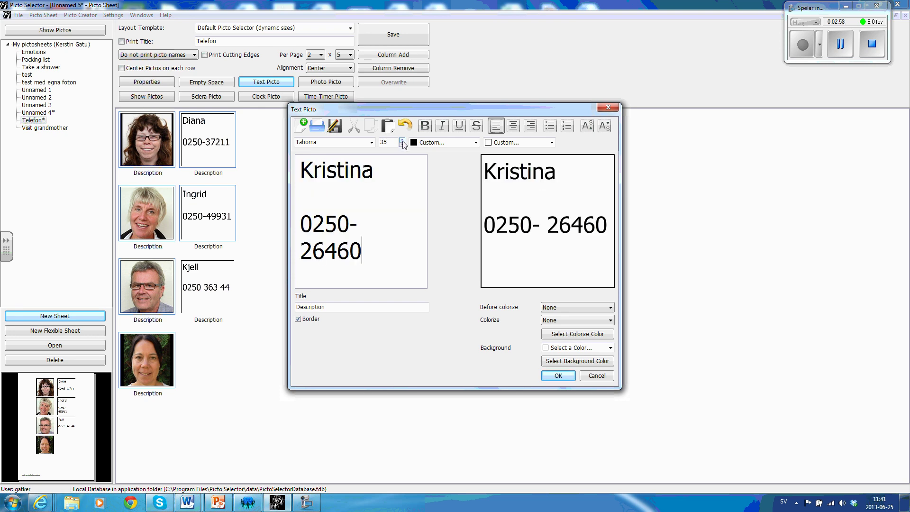
left_click(402, 141)
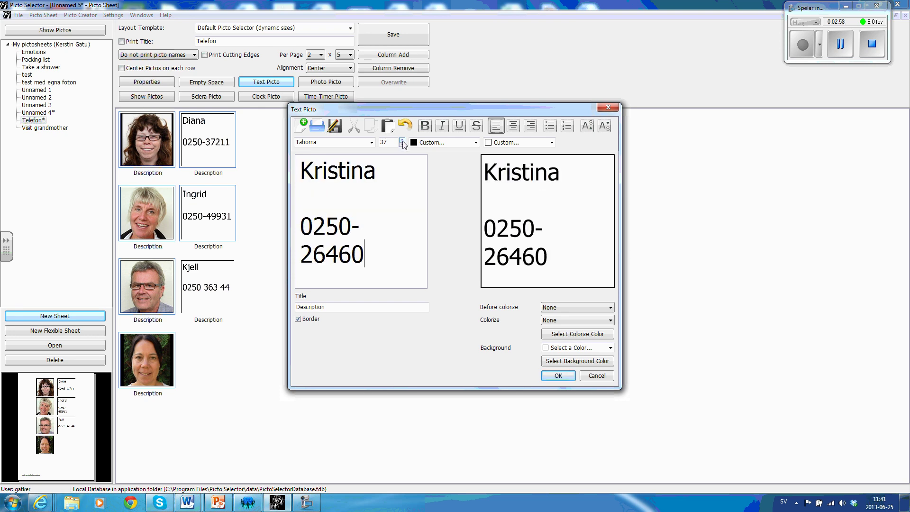
left_click(558, 376)
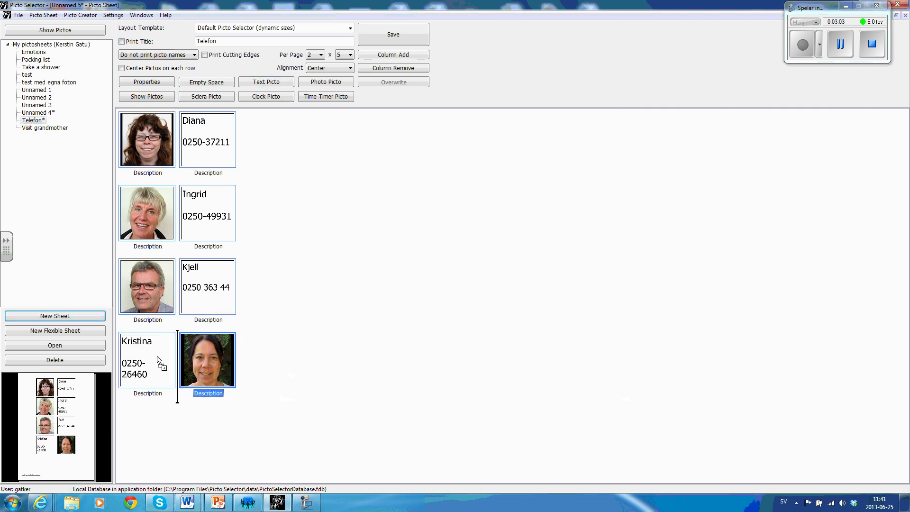
Move the woman's portrait ahead of her text picto so row four matches the others.
mouse_move(156, 361)
left_mouse_down()
mouse_move(217, 355)
mouse_move(144, 362)
left_mouse_up()
left_click(212, 360, "ctrl")
left_click_drag(203, 356, 119, 341)
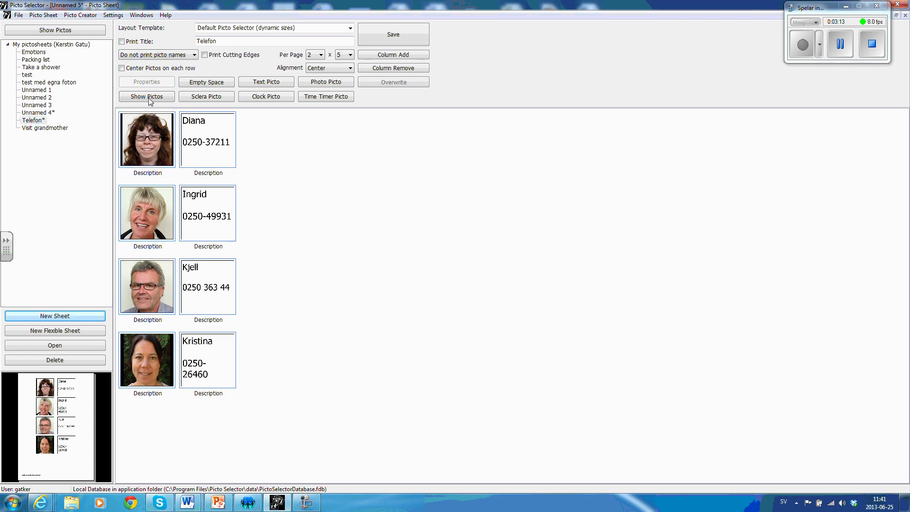
Turn on printing of the 'Telefon' title at the top and save the sheet as Telefon.
left_click(121, 41)
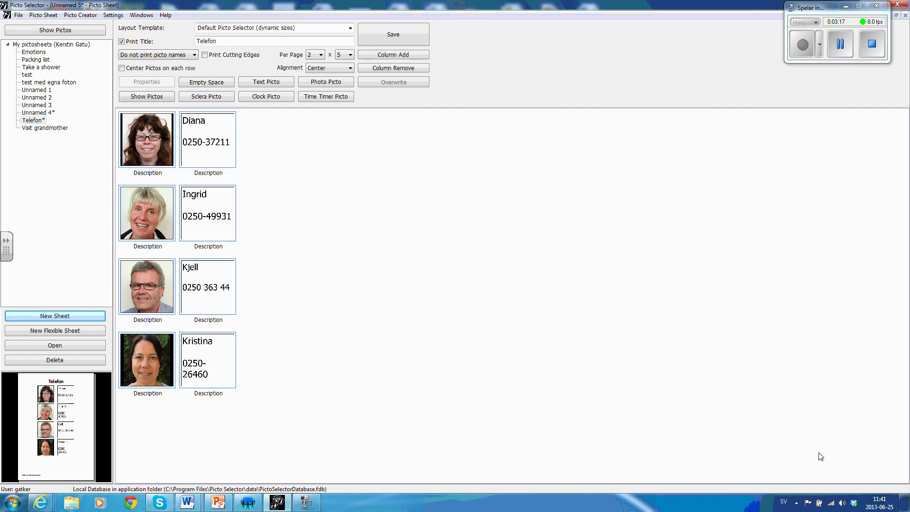
left_click(390, 35)
left_click(19, 15)
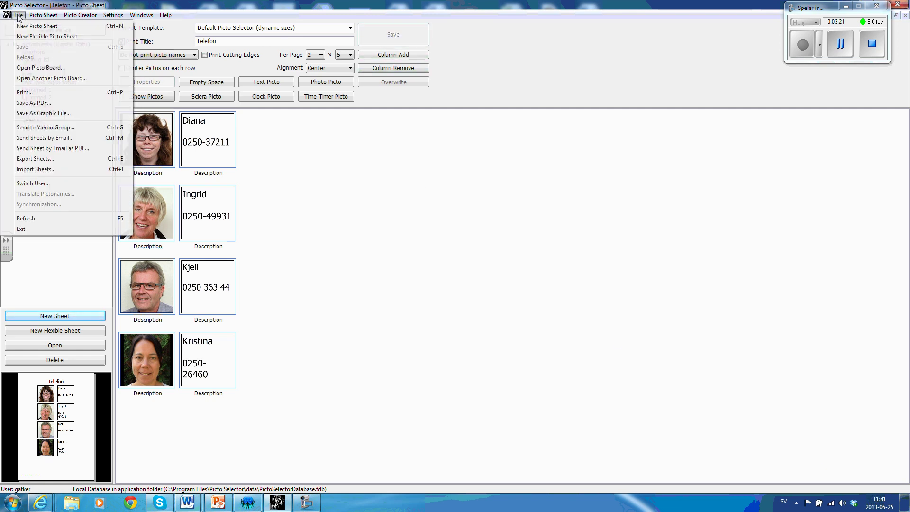